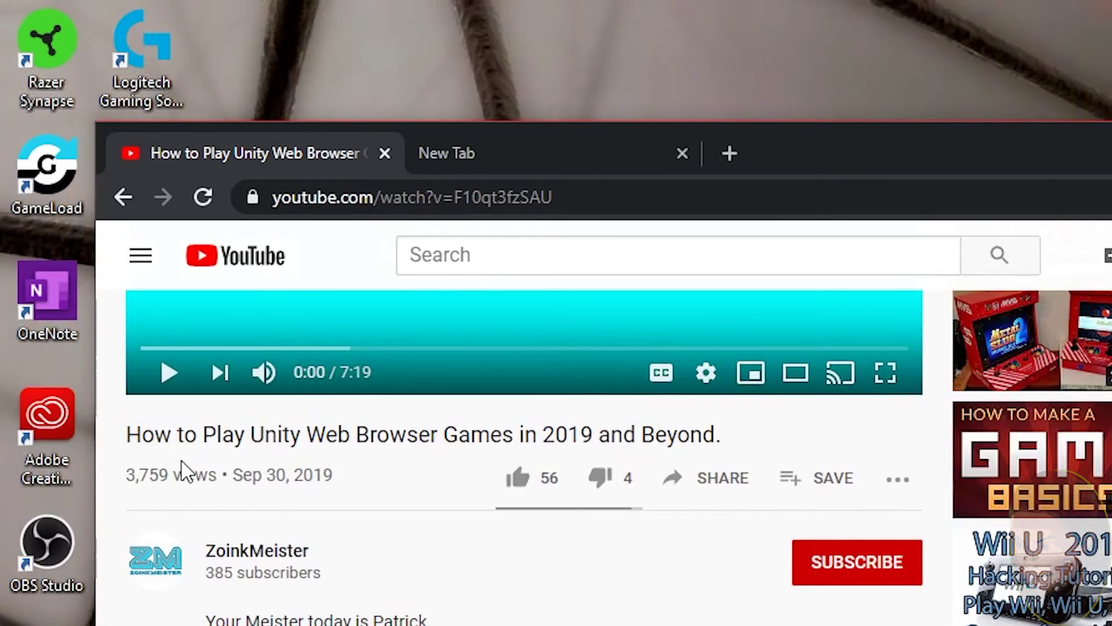
Step: Read the video title and description down to the note about Unity's pulled web player download link
scroll(145, 405, "down", 2)
scroll(131, 344, "up", 2)
left_click_drag(120, 440, 499, 423)
left_click(537, 427)
left_click_drag(270, 429, 511, 428)
left_click(511, 429)
scroll(424, 543, "down", 10)
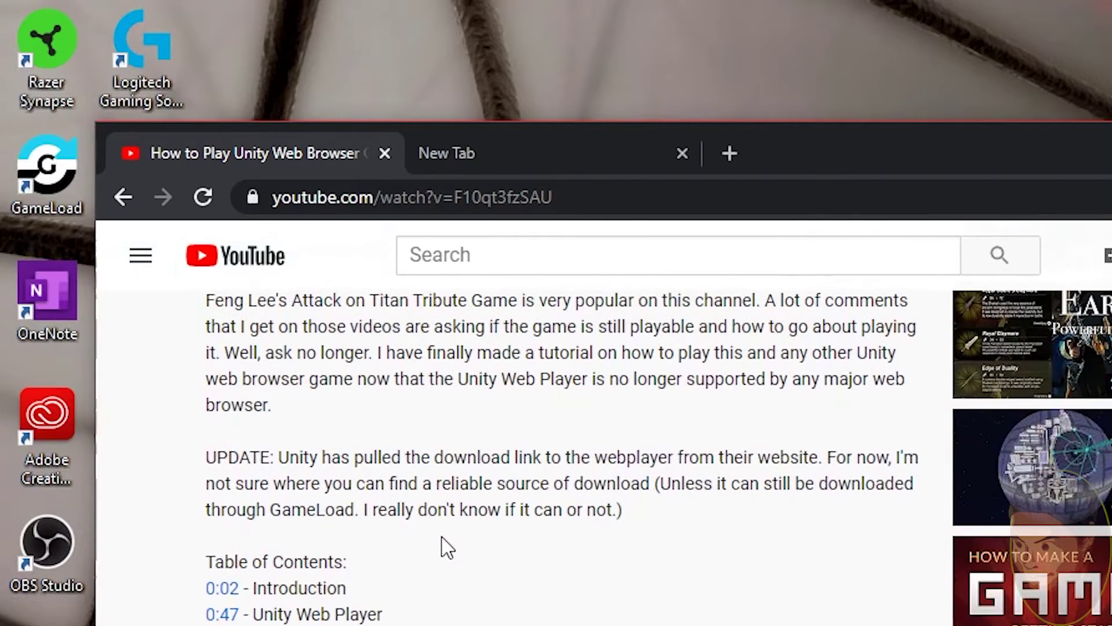
scroll(258, 422, "down", 3)
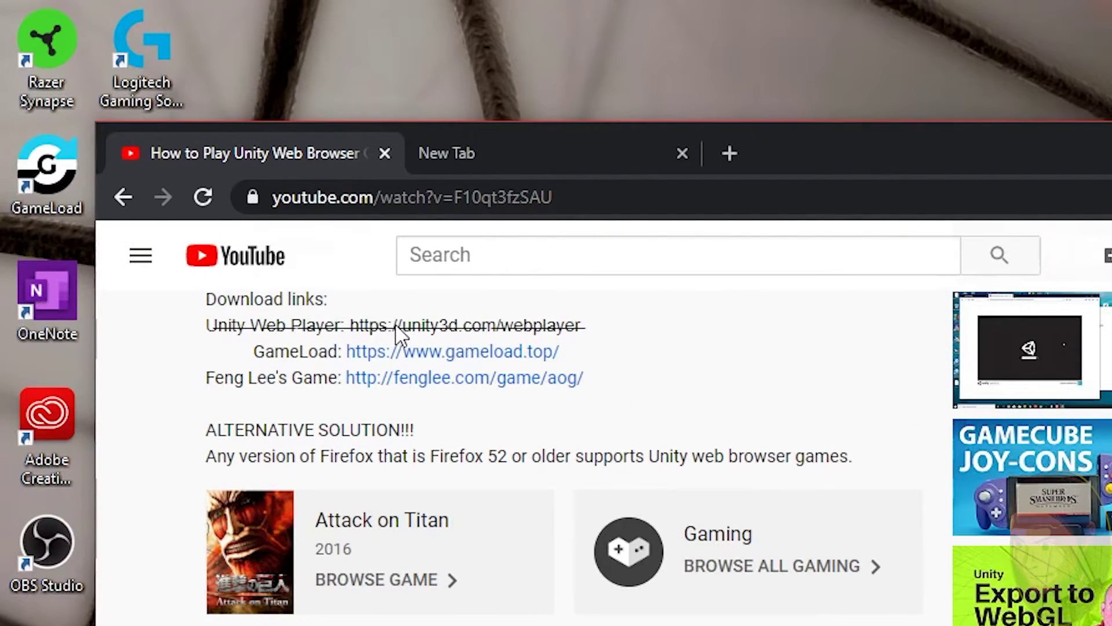
Step: Load unity3d.com/webplayer in the new tab and scroll through the unity.com homepage it redirects to
left_click(482, 160)
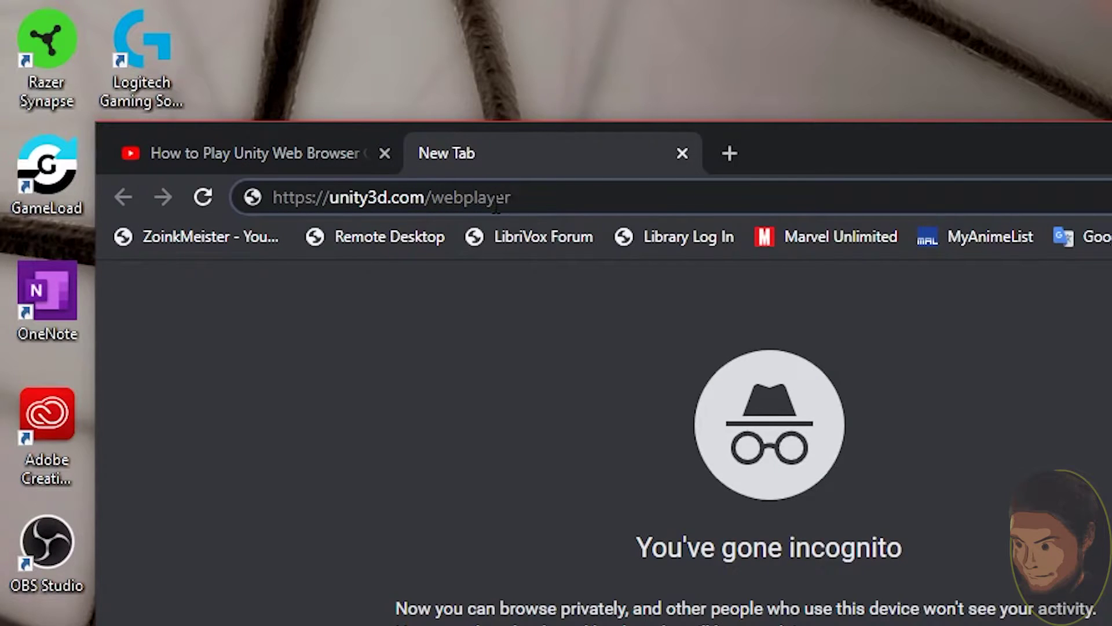
key("Return")
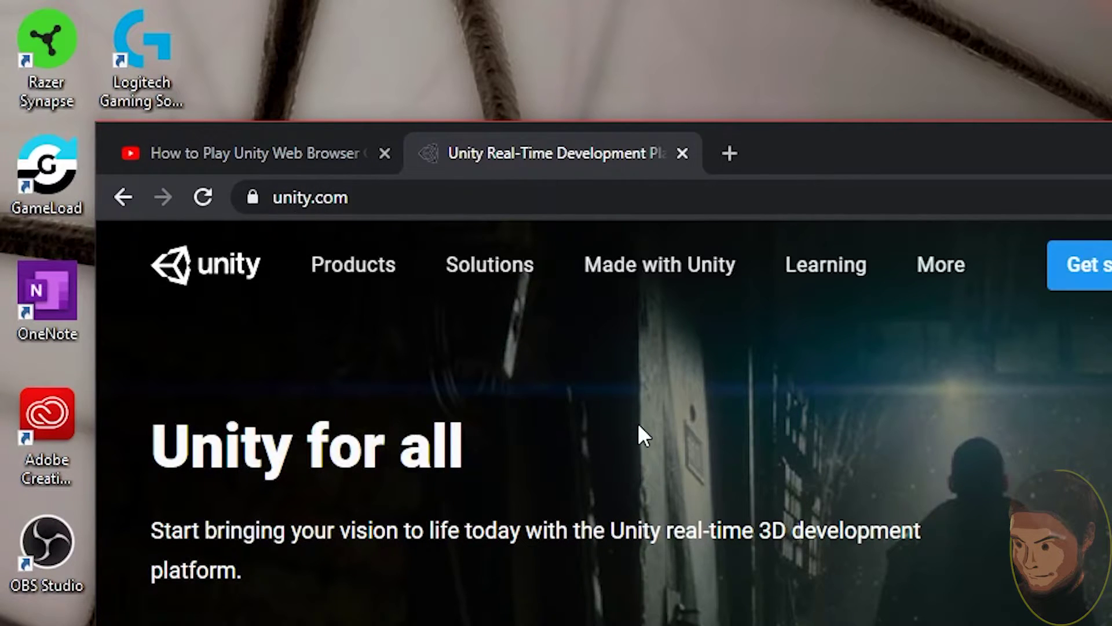
scroll(649, 492, "down", 3)
scroll(561, 561, "down", 6)
scroll(605, 585, "down", 10)
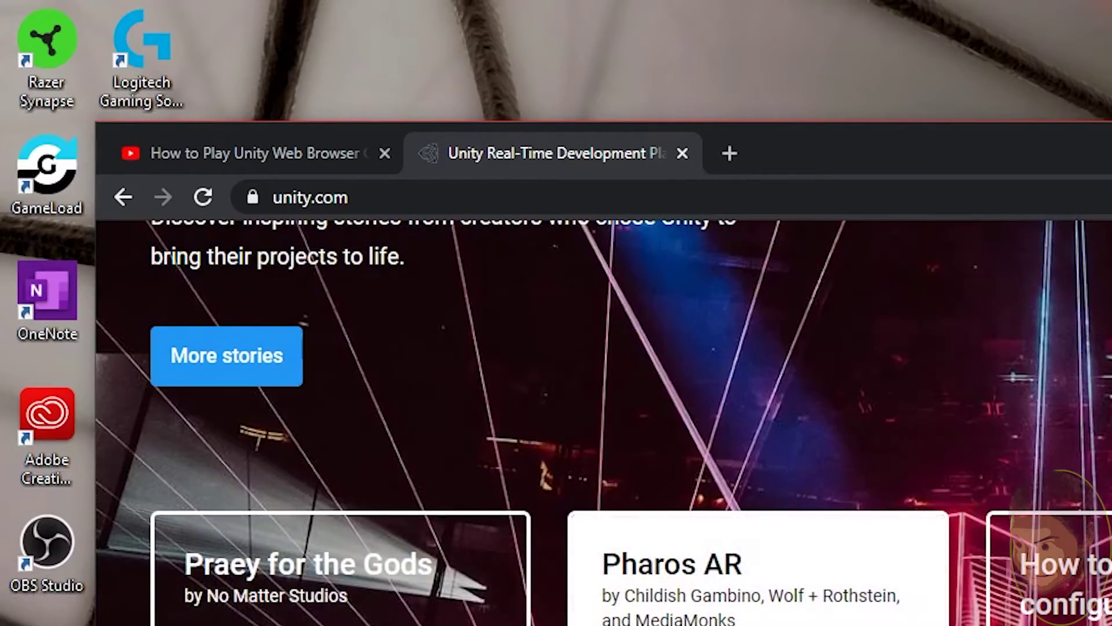
scroll(602, 423, "down", 10)
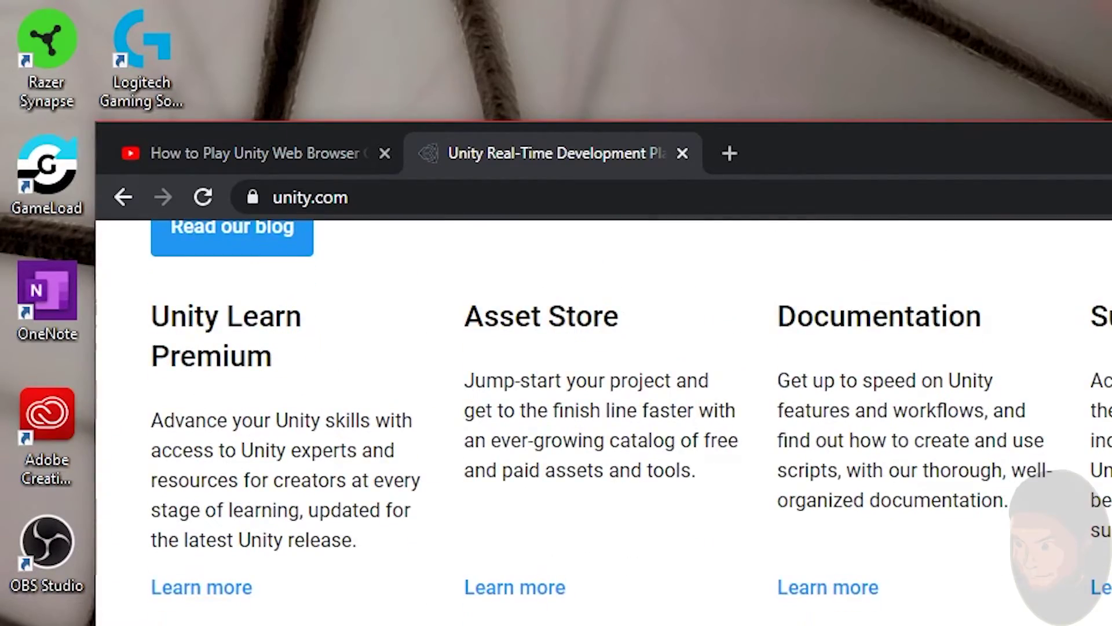
scroll(603, 422, "up", 20)
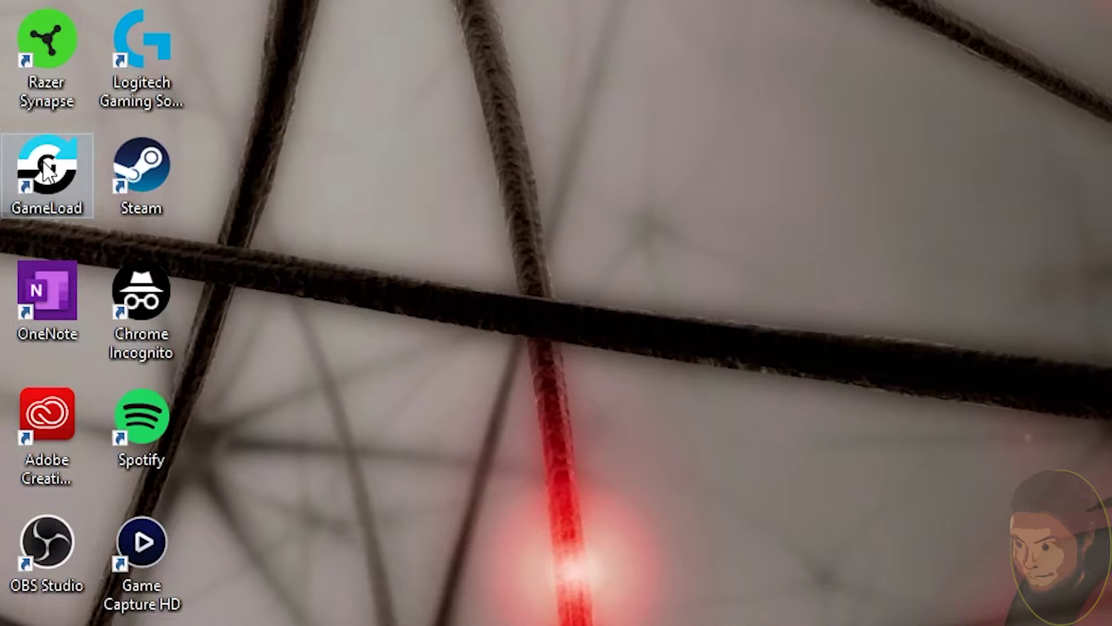
Step: Launch GameLoad from its desktop shortcut and show the Help > Download plugin choices: Unity, Flash, Shockwave
double_click(47, 170)
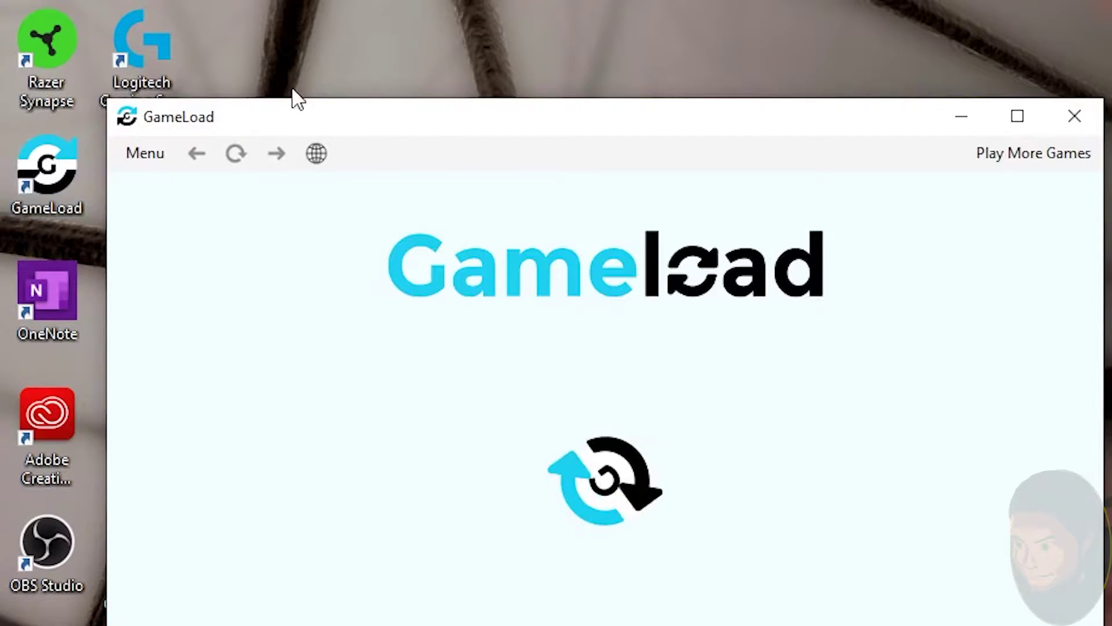
left_click(163, 160)
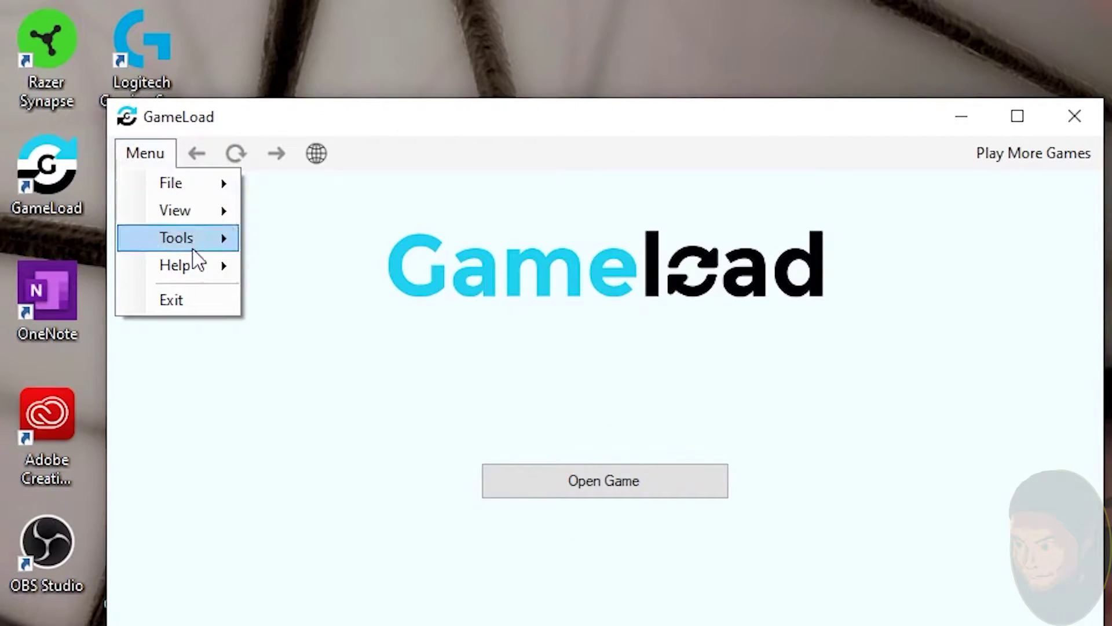
mouse_move(197, 266)
mouse_move(297, 268)
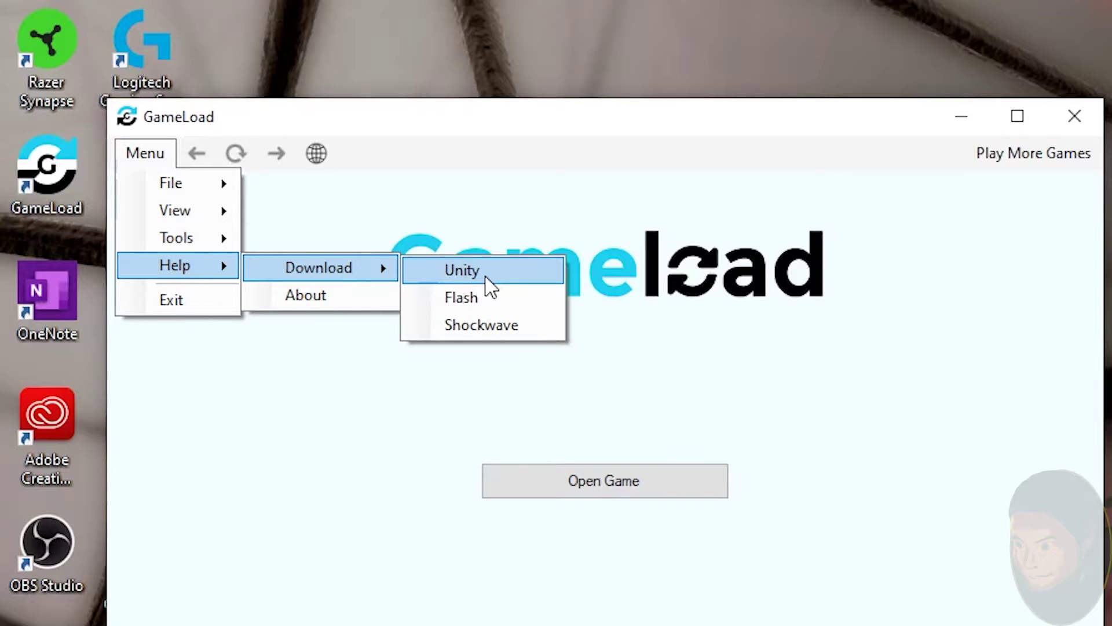
left_click(464, 271)
left_click(316, 153)
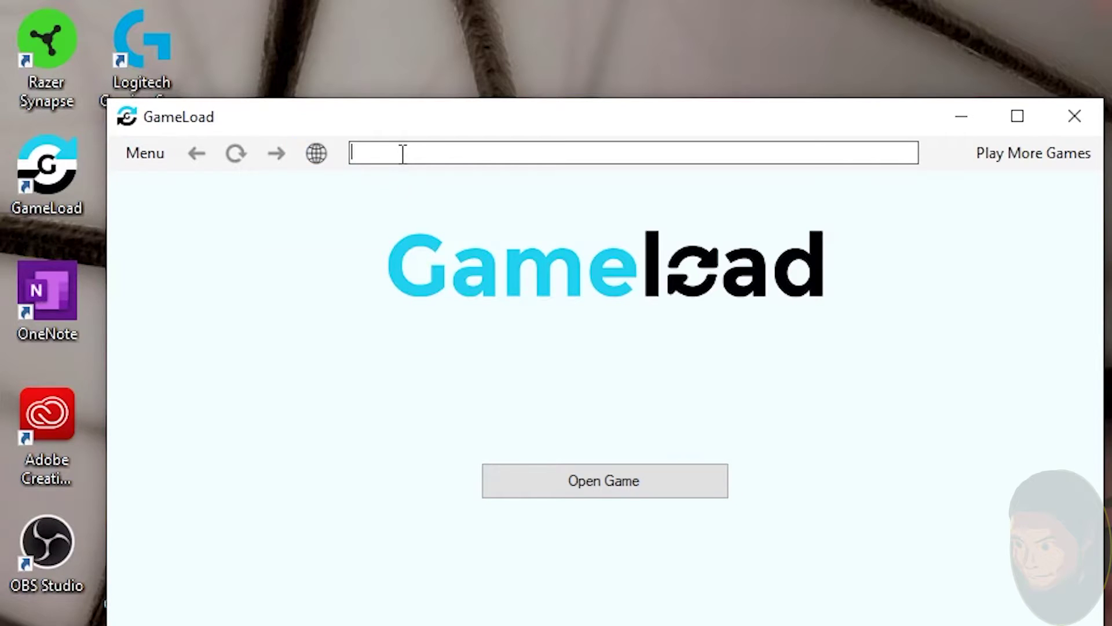
type("http://fenglee.com/game/aog/")
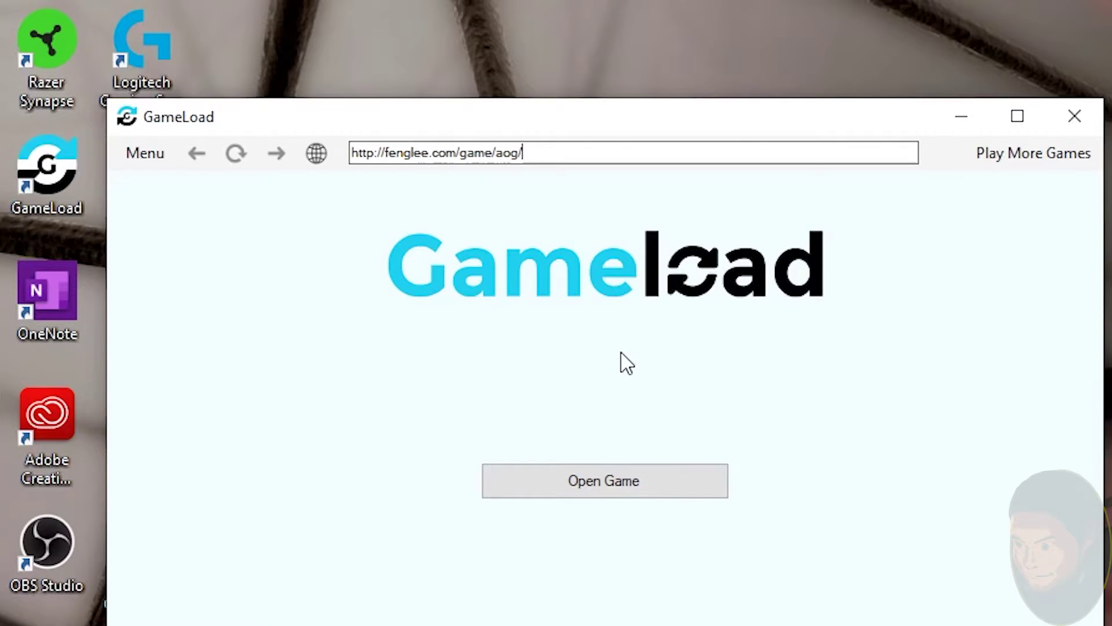
key("Return")
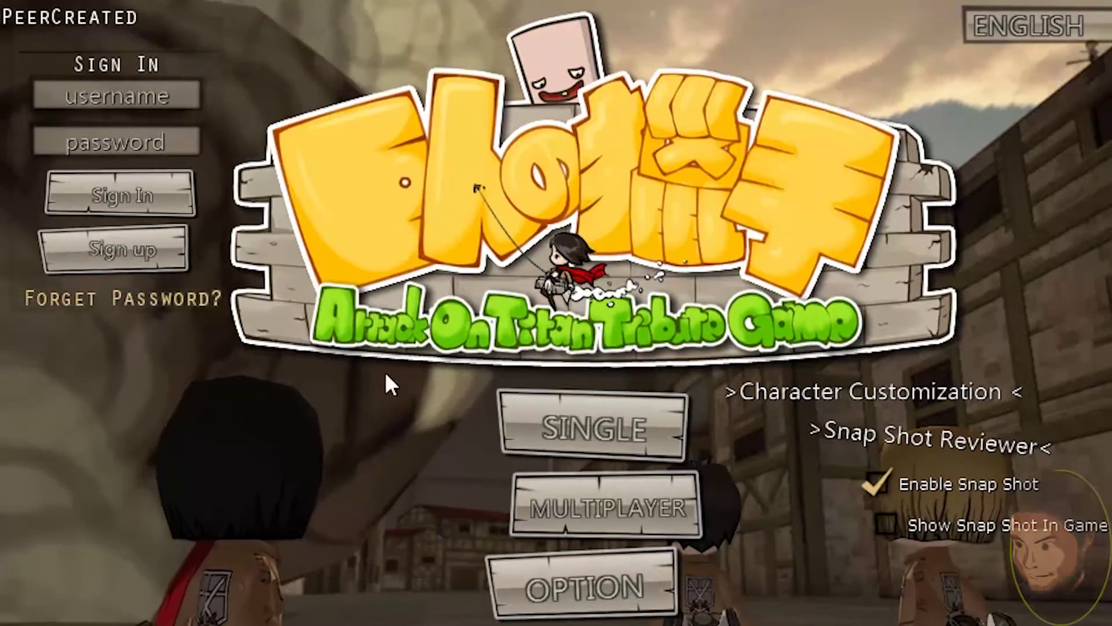
Step: Start a single-player game on the [S]Tutorial map, then bring GameLoad back in front
left_click(564, 433)
left_click(417, 258)
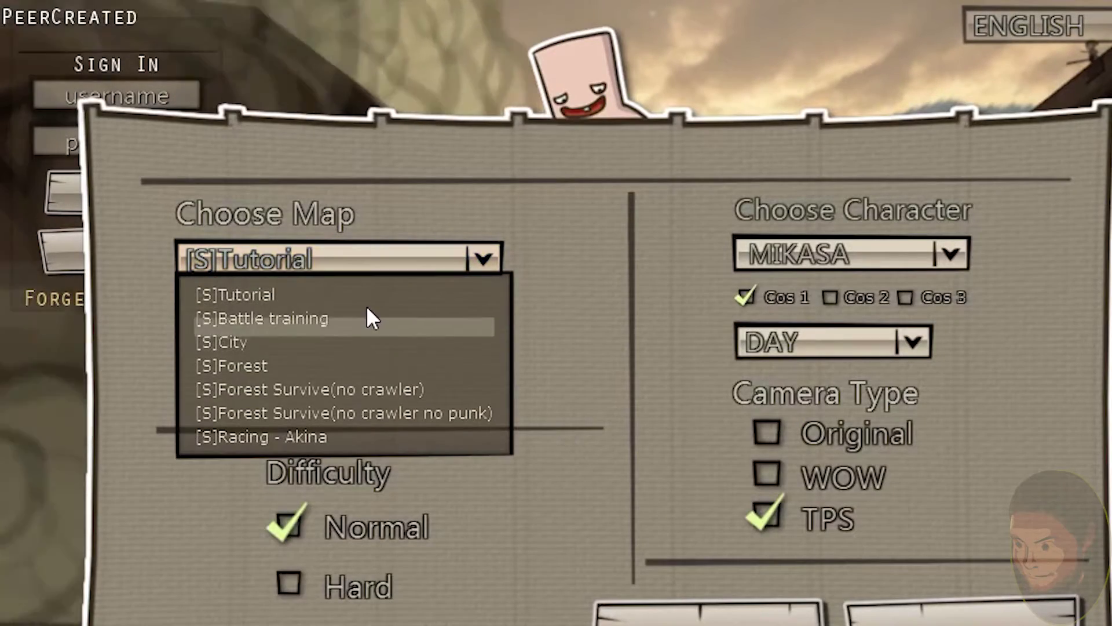
left_click(515, 359)
left_click(707, 611)
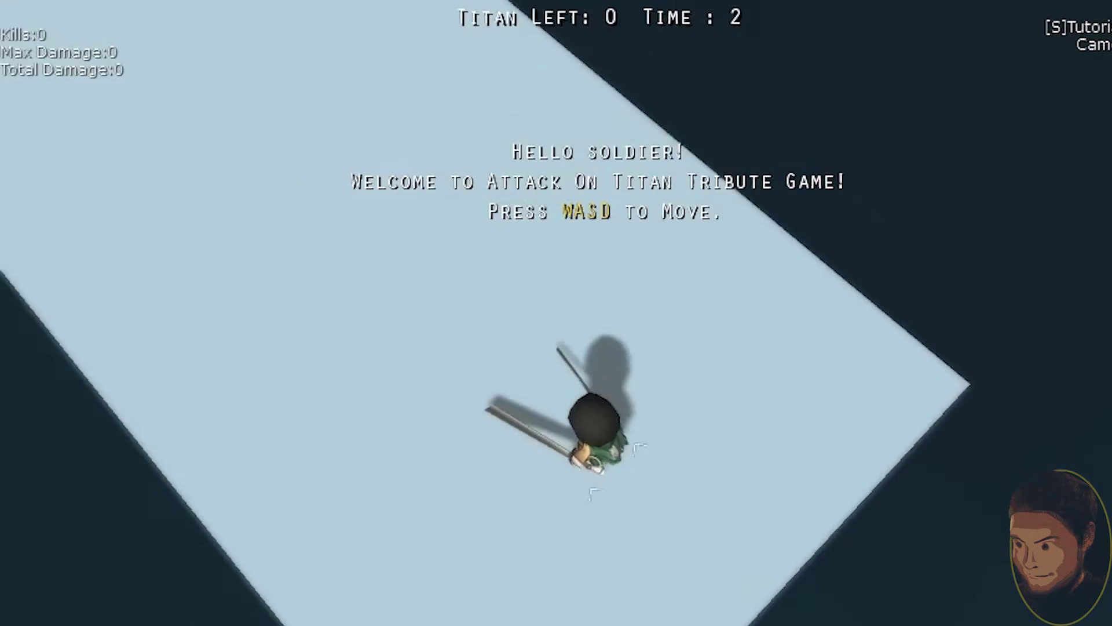
key("alt+Tab")
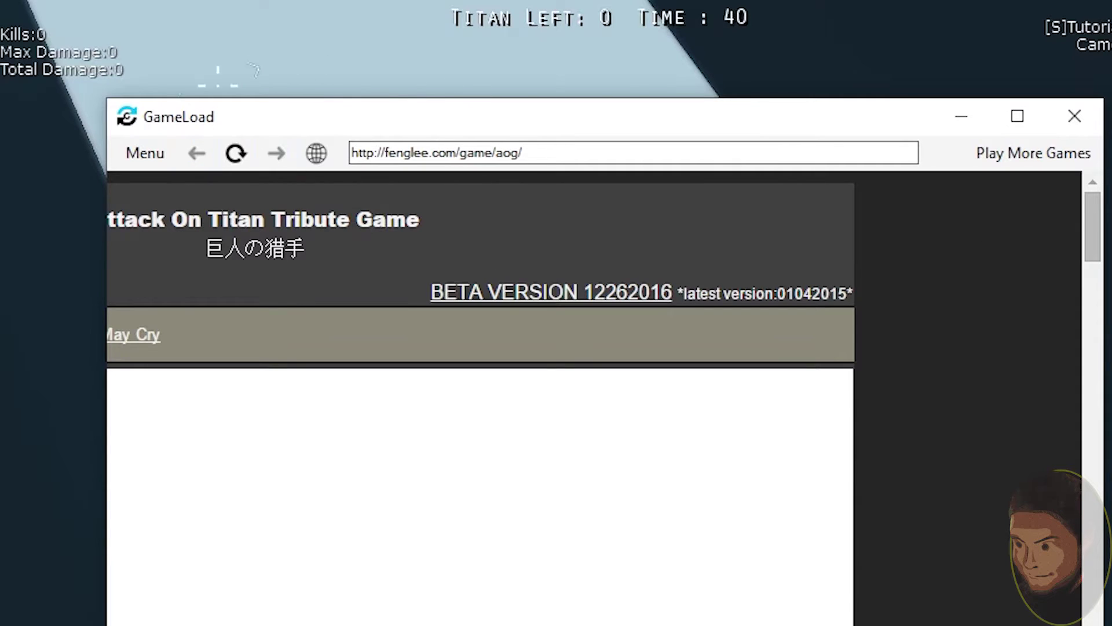
Step: Close GameLoad with the running game, then highlight the video's full title
left_click(1074, 115)
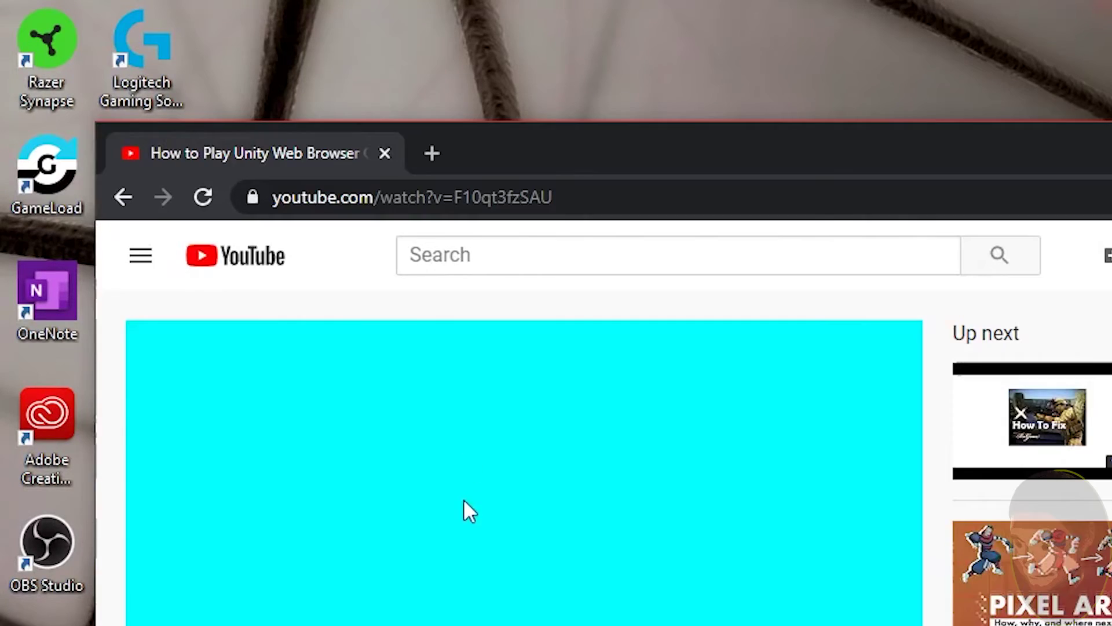
scroll(464, 511, "down", 5)
left_click_drag(135, 434, 762, 454)
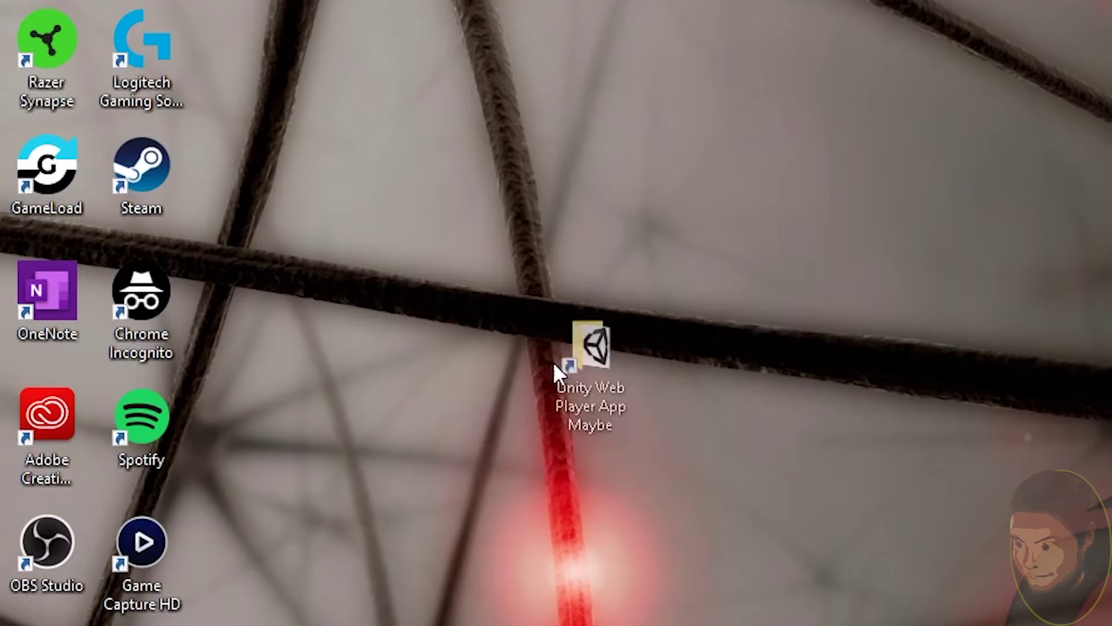
Step: Place the Unity Web Player App Maybe shortcut on the desktop
left_click_drag(475, 359, 332, 196)
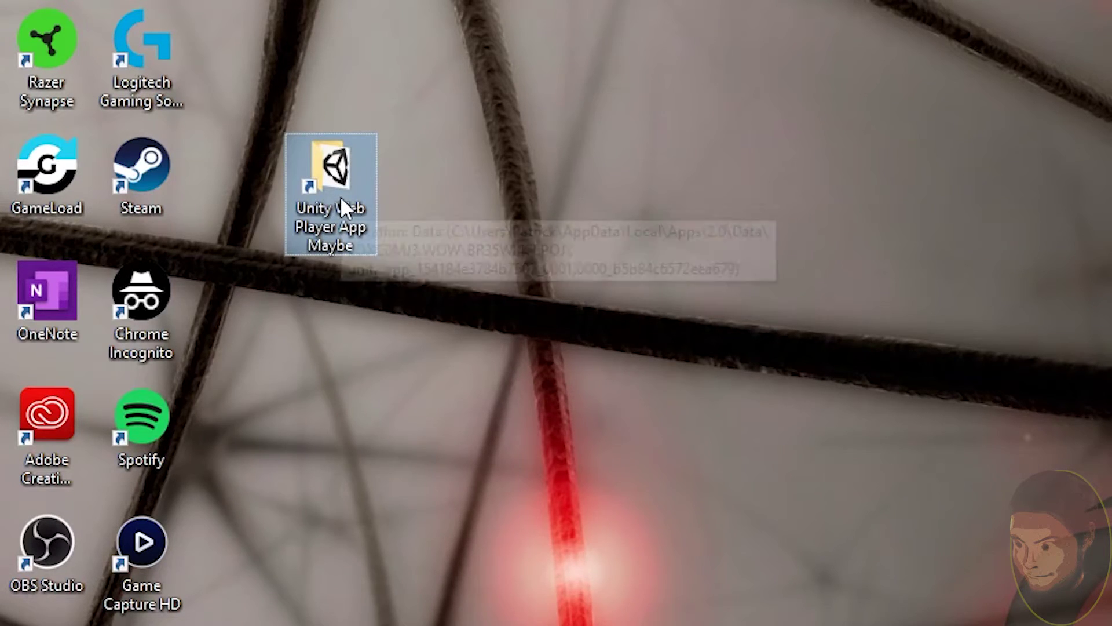
left_click(425, 204)
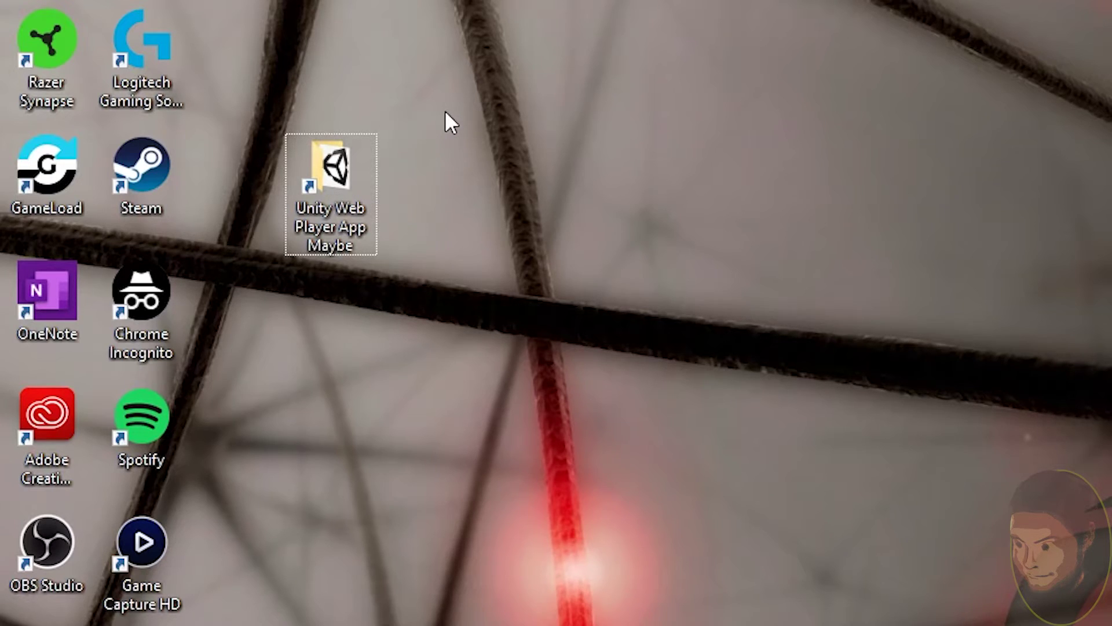
left_click_drag(445, 110, 379, 333)
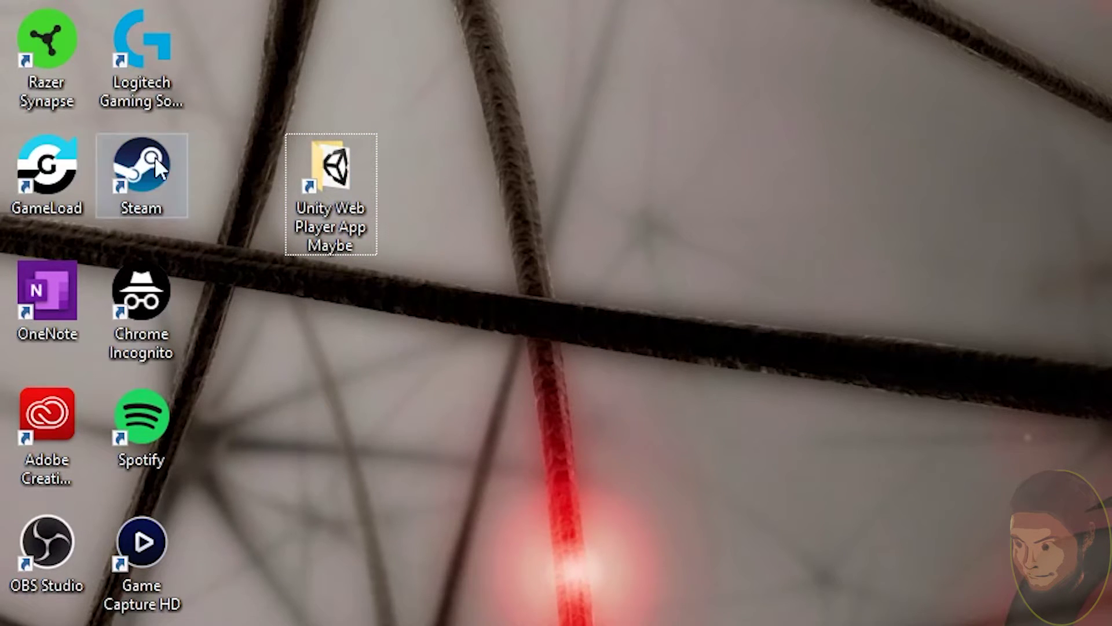
left_click_drag(415, 64, 408, 248)
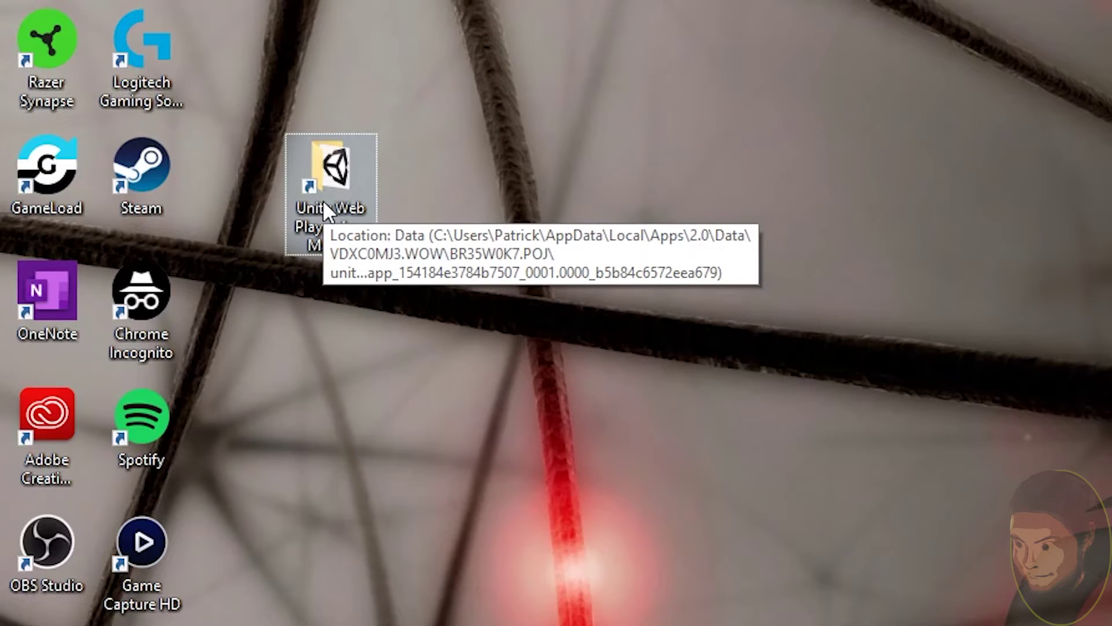
Step: Select the Unity Web Player App Maybe shortcut and drag it off the desktop
left_click_drag(429, 94, 255, 352)
left_click_drag(479, 85, 290, 279)
left_click(459, 134)
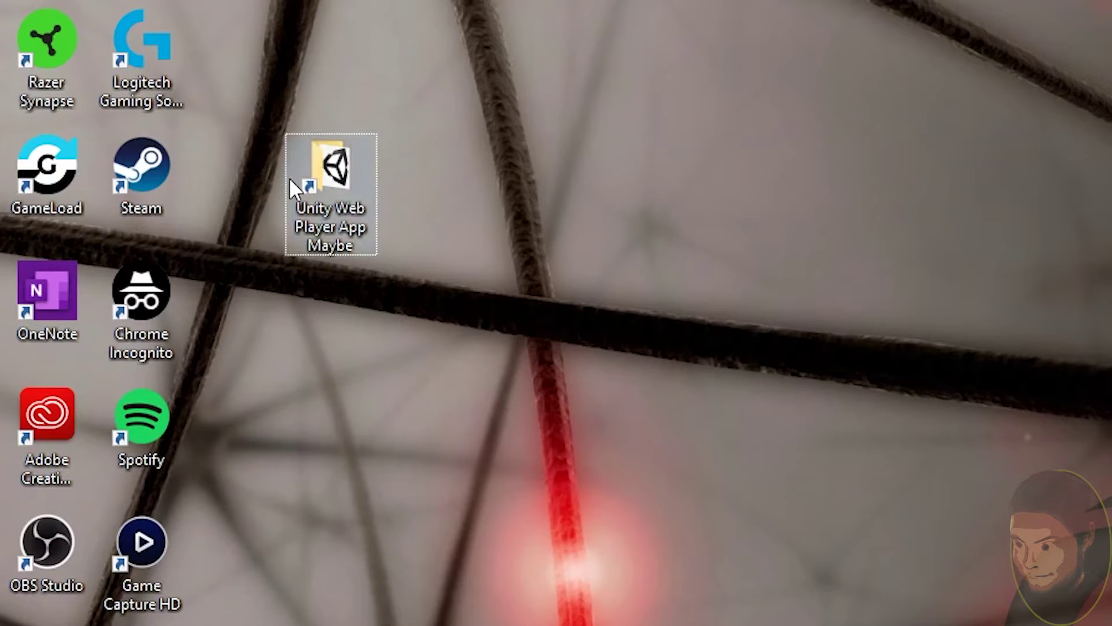
left_click_drag(411, 114, 278, 277)
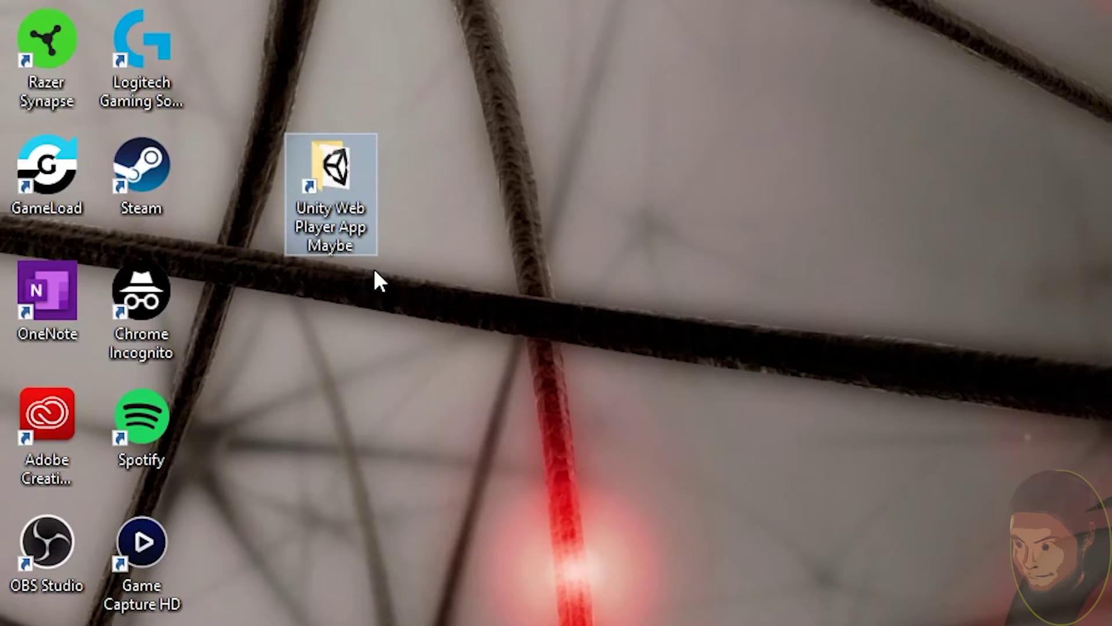
left_click_drag(374, 272, 1111, 168)
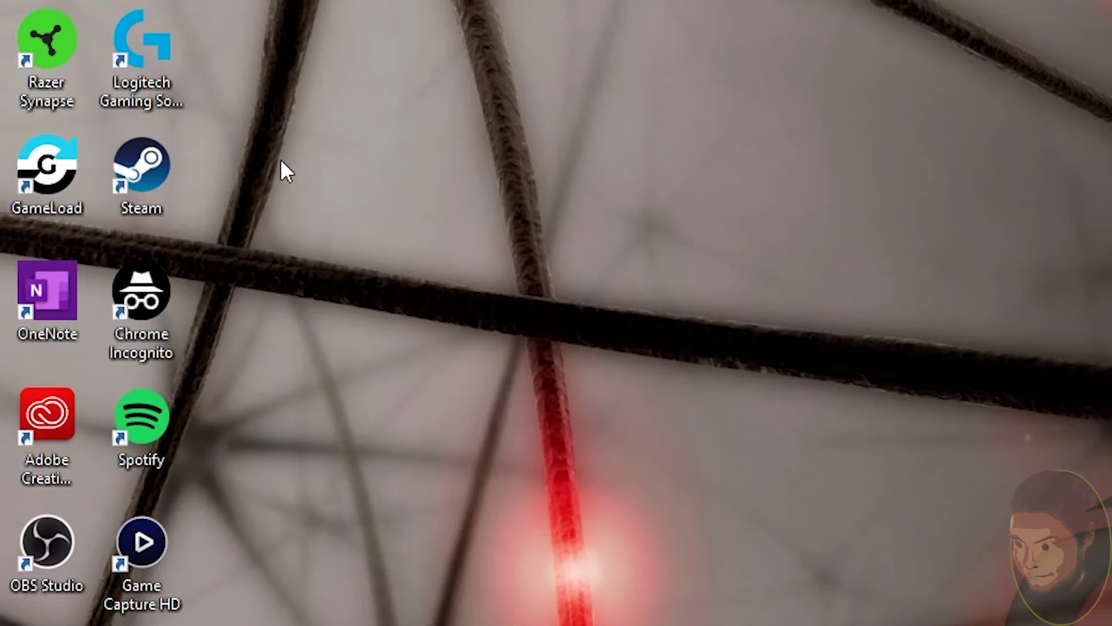
left_click_drag(280, 160, 493, 249)
left_click_drag(282, 161, 499, 251)
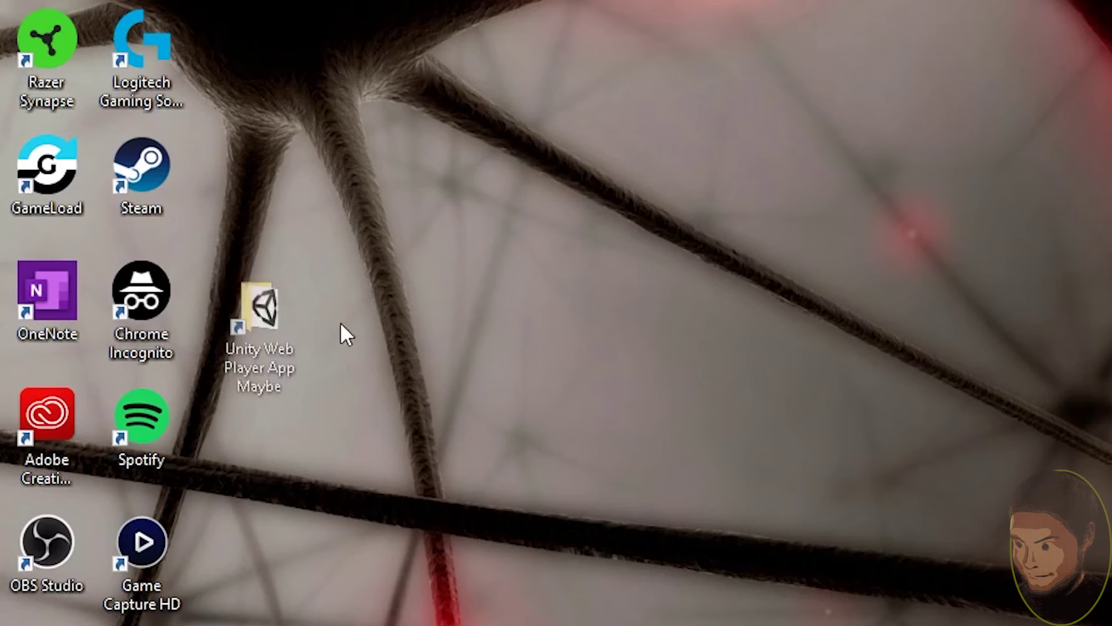
left_click_drag(339, 322, 322, 232)
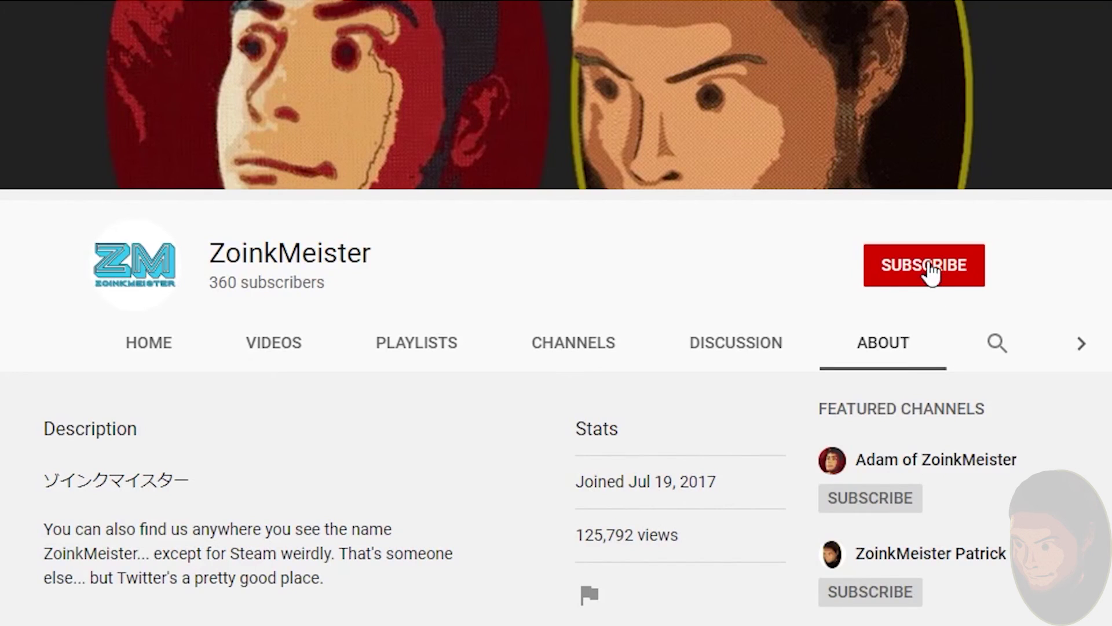
Step: Subscribe to the tutorial's YouTube channel and set its notification bell to All
left_click(929, 267)
left_click(966, 267)
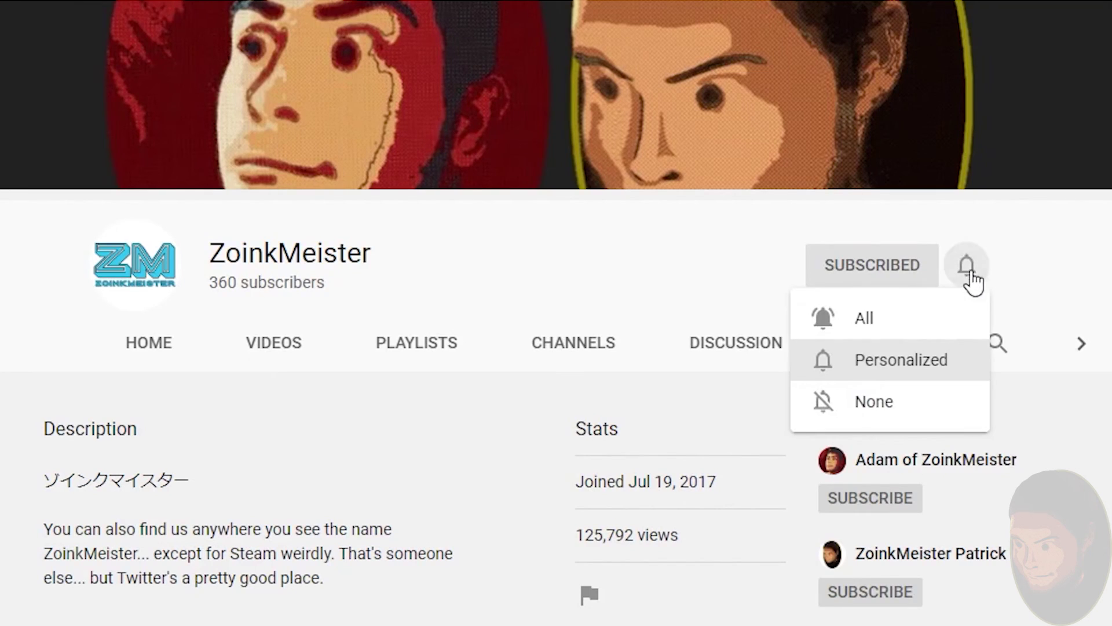
left_click(945, 323)
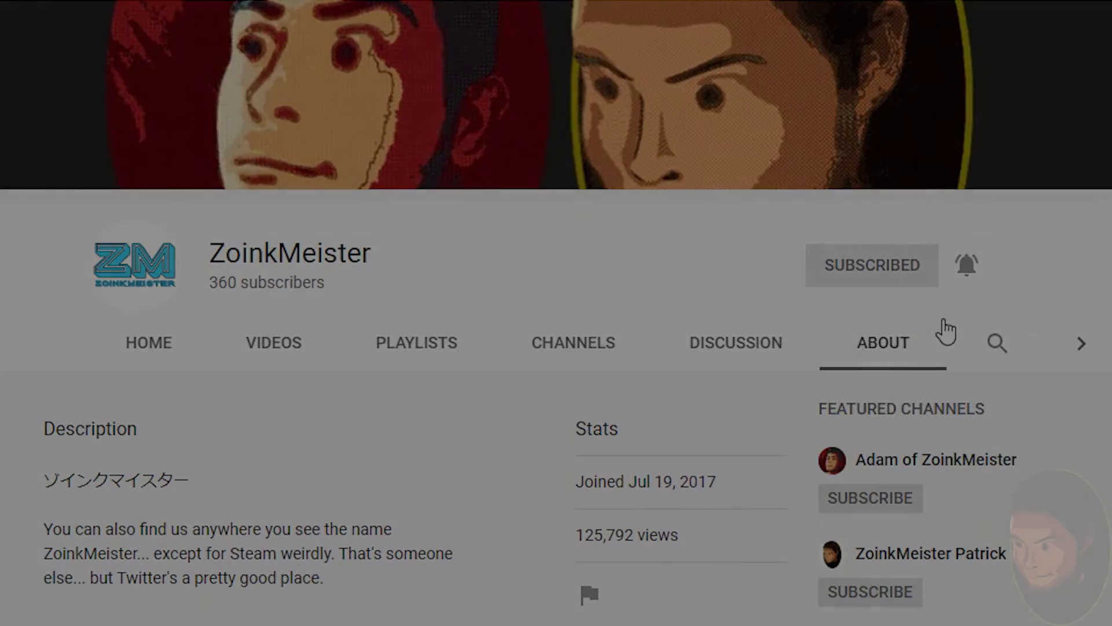